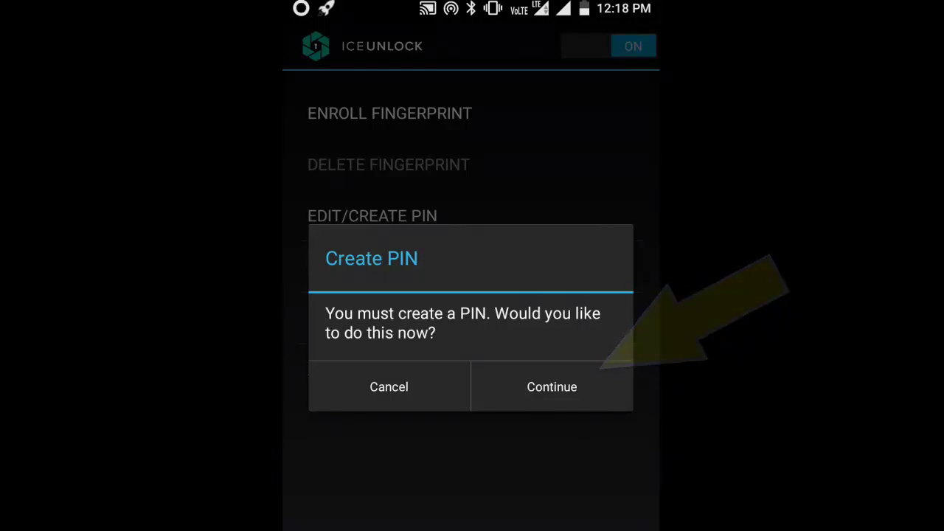
- Enter a new four-digit PIN, then re-enter the same PIN to confirm it
click(552, 387)
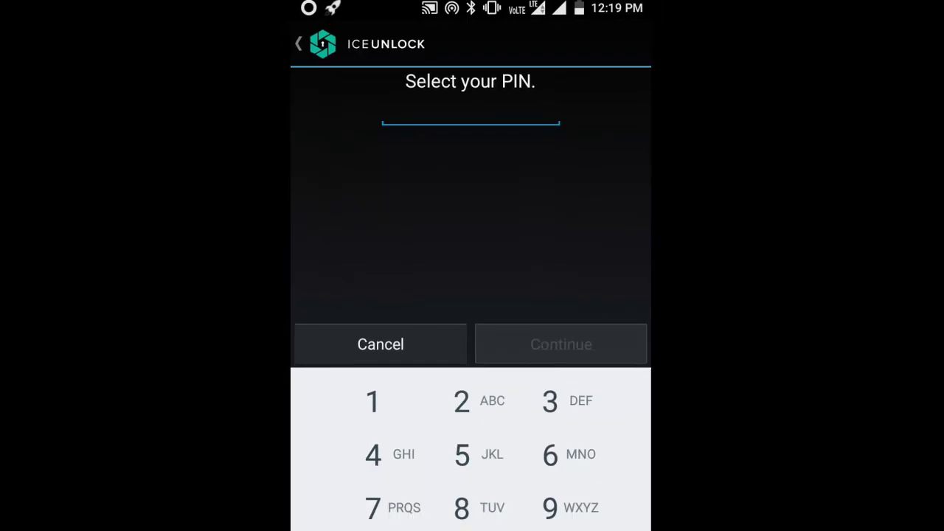
click(471, 423)
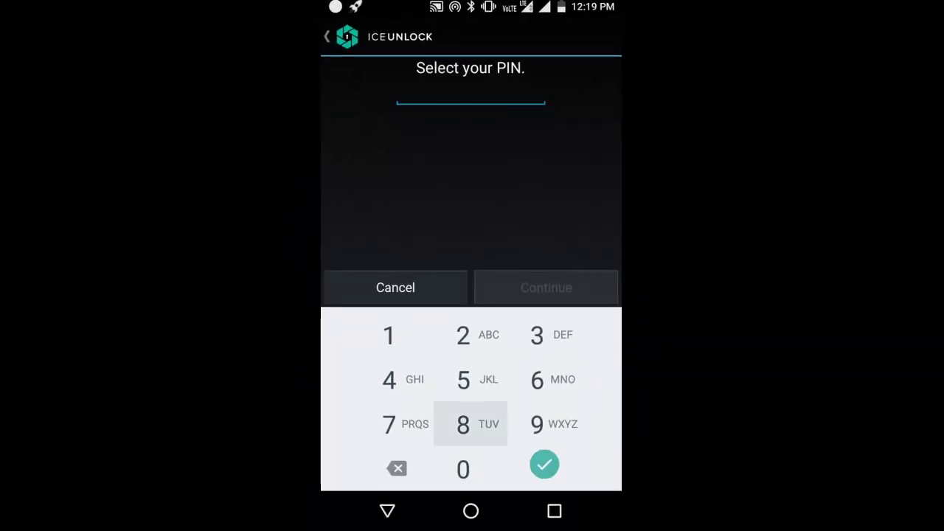
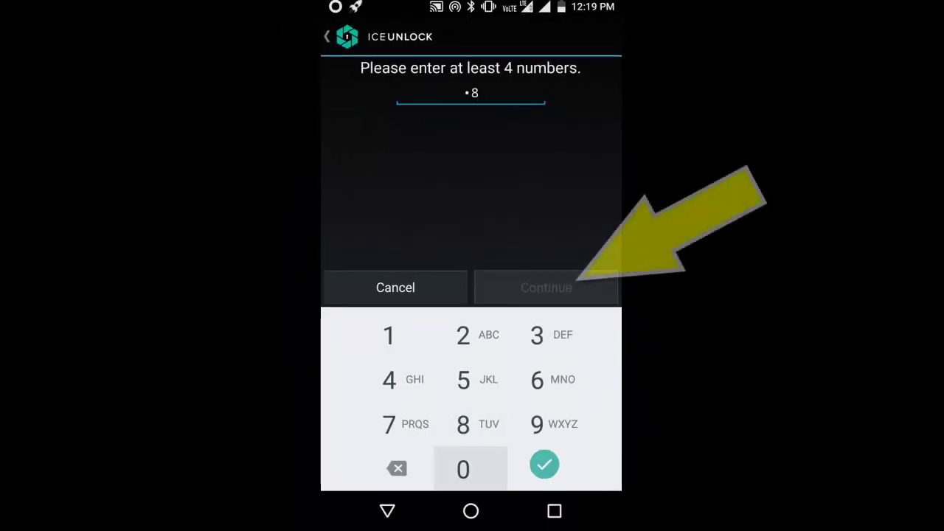
click(545, 287)
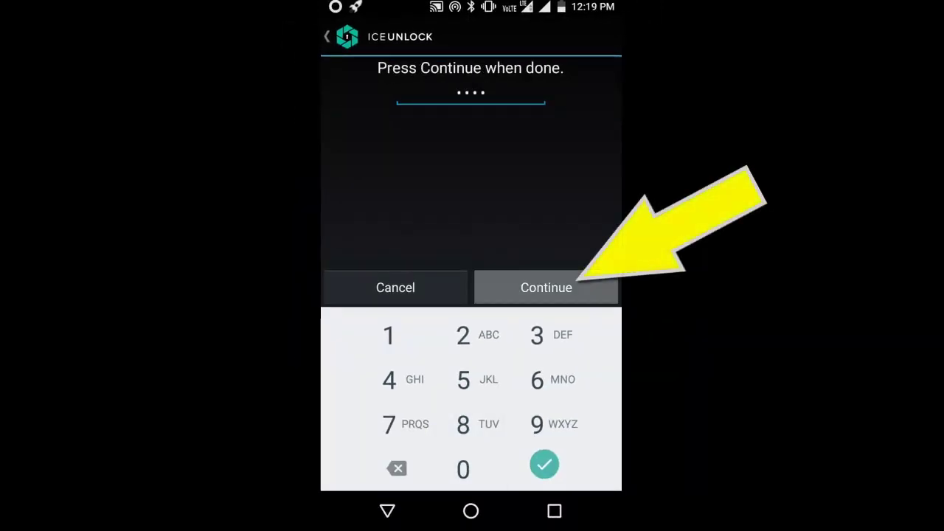
click(464, 423)
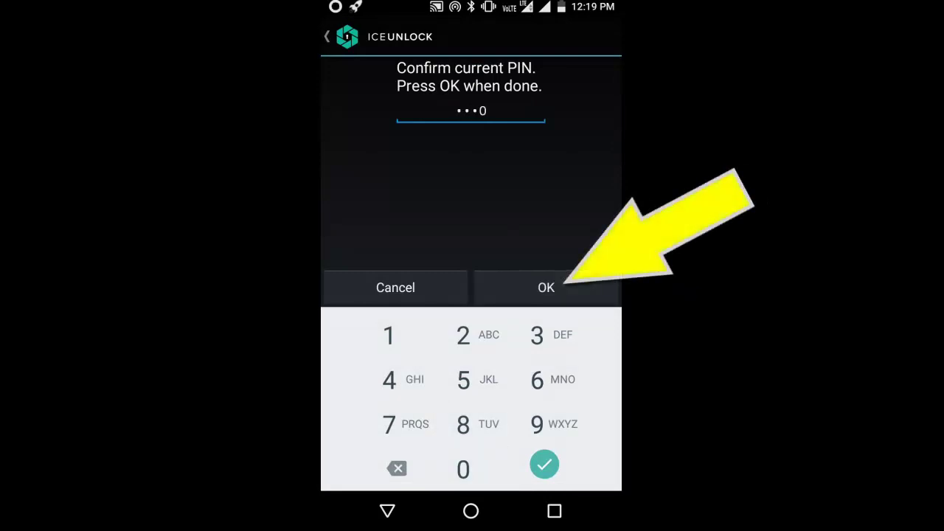
click(546, 287)
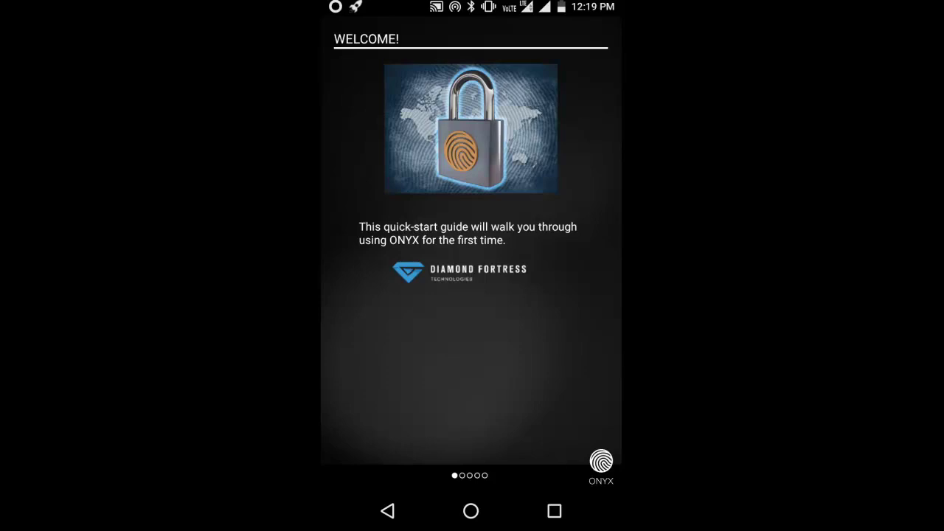
- Swipe through the quick-start guide pages and choose 'Continue to Enroll!'
drag(560, 295, 354, 295)
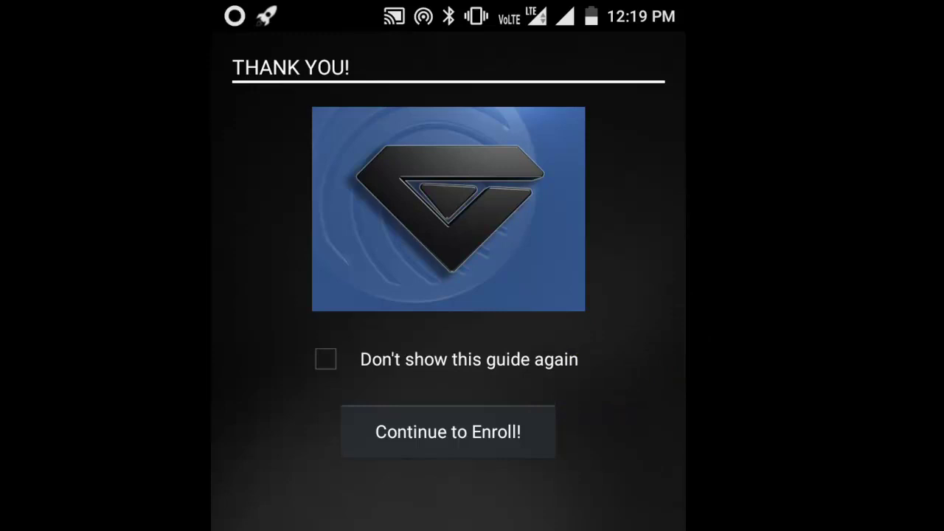
click(447, 431)
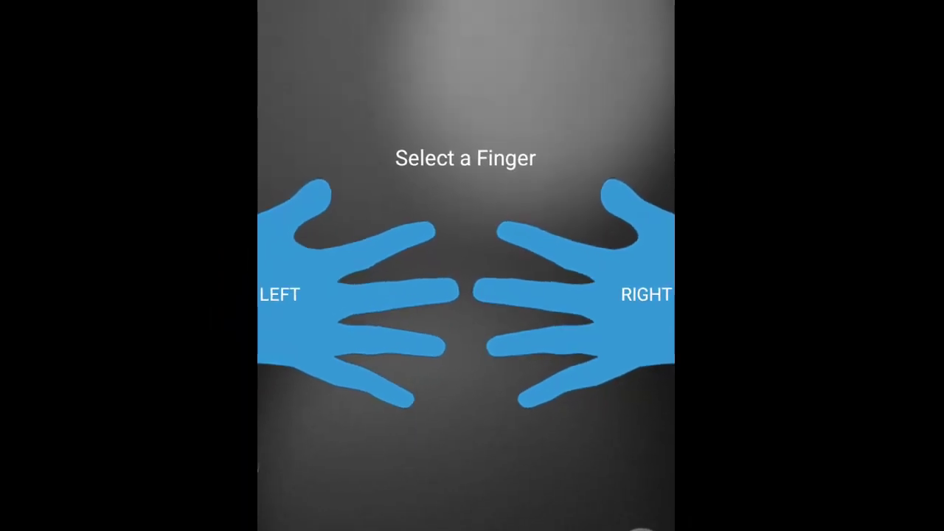
- Select the right index finger to begin fingerprint enrollment
click(542, 198)
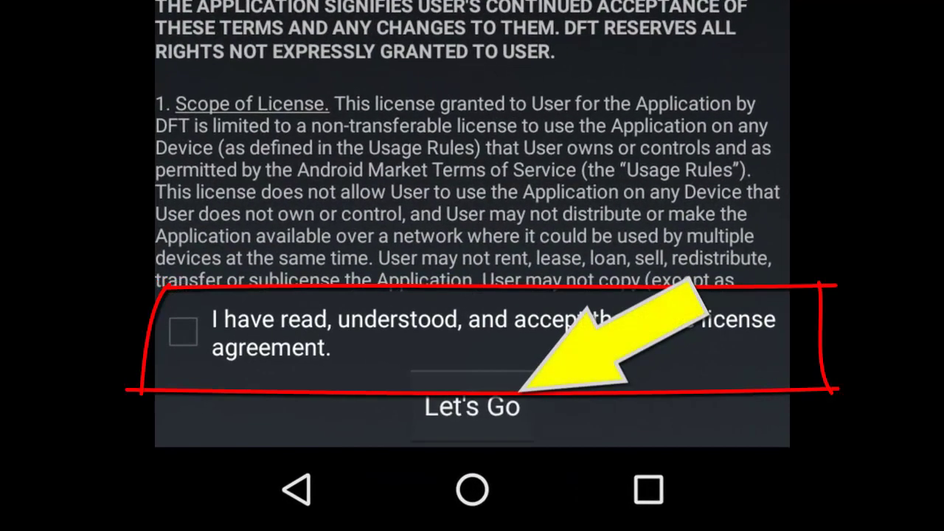
- Accept the license agreement and continue with Let's Go to the main menu
click(183, 332)
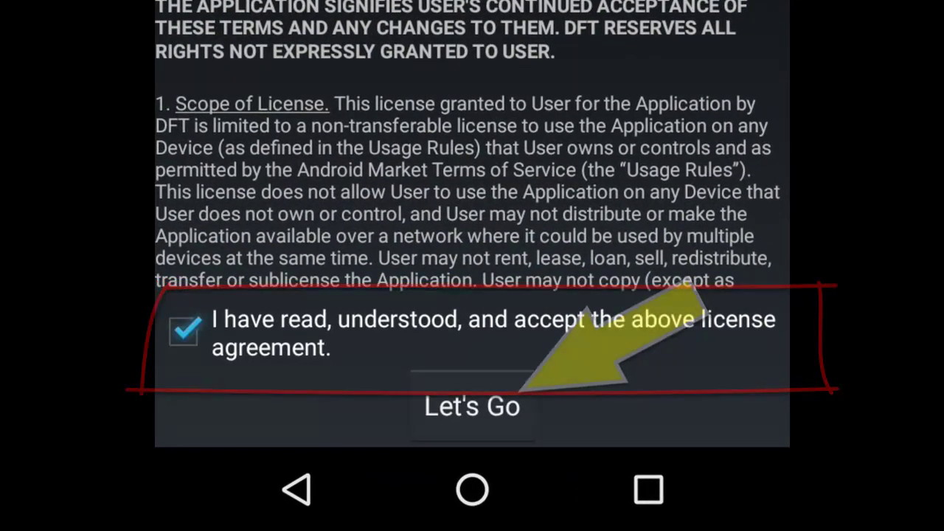
click(472, 406)
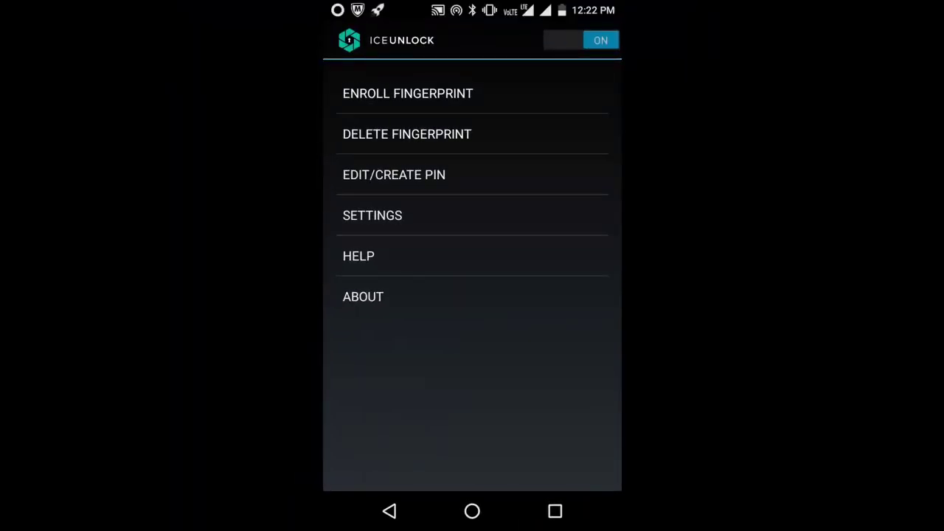
- Leave ICE Unlock with the Home button, returning to the Android home screen
click(472, 511)
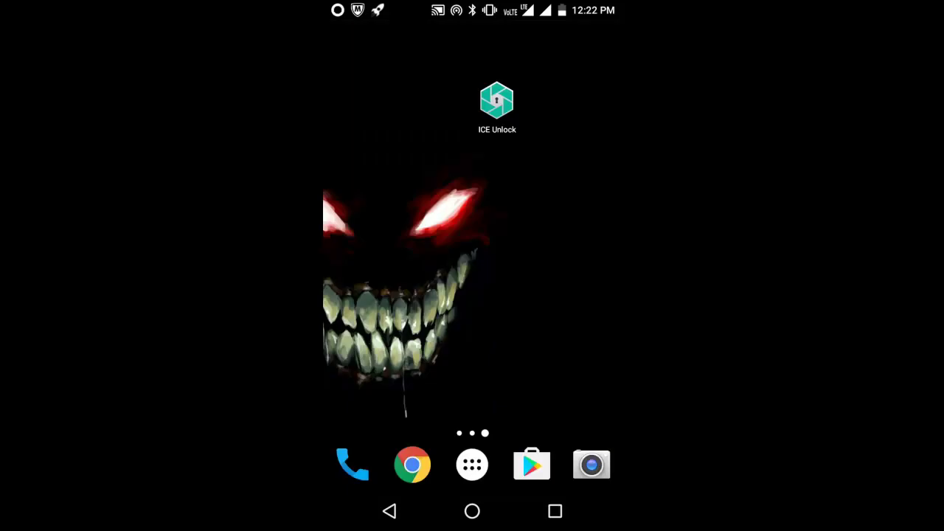